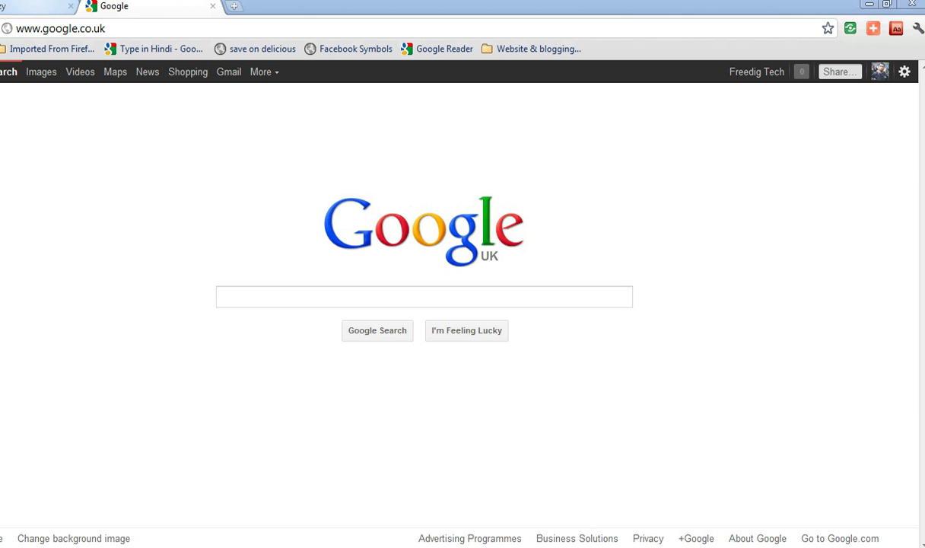
click(34, 6)
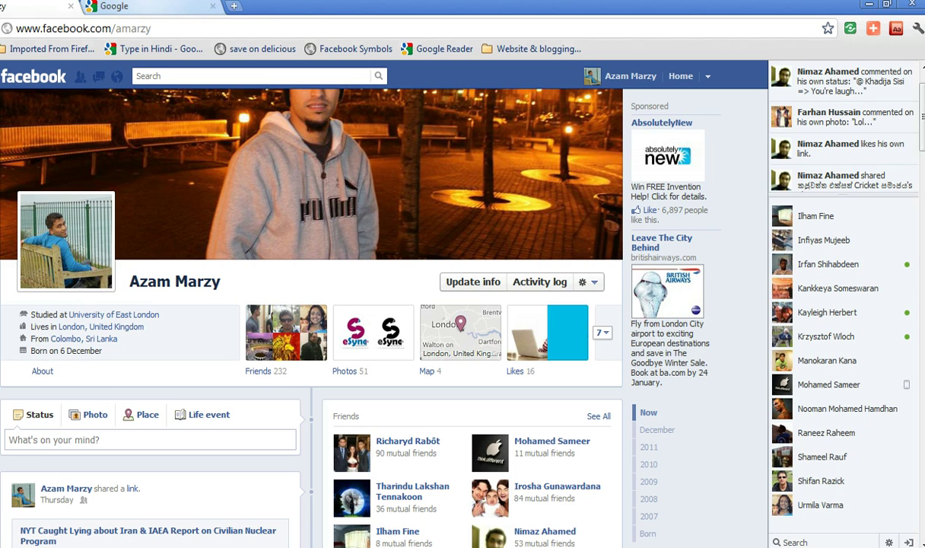
key(ctrl+Tab)
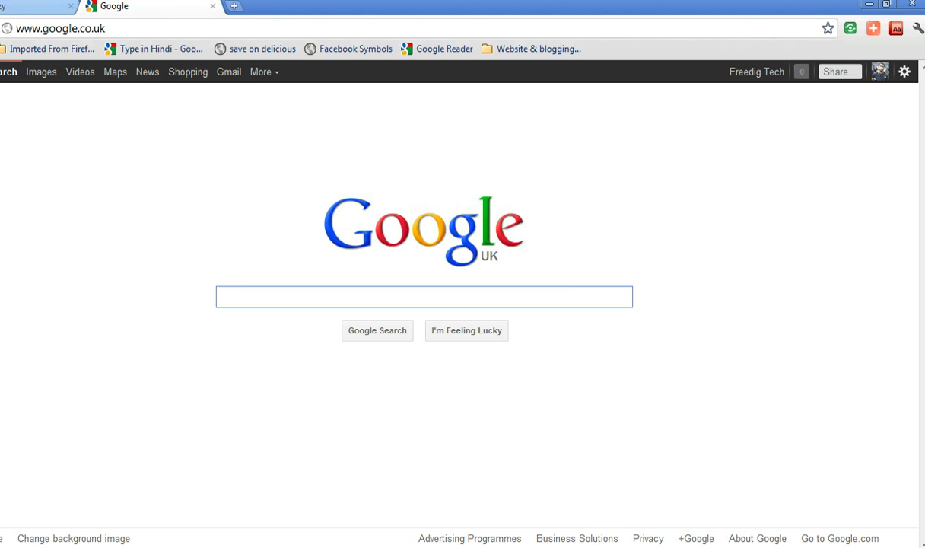
key(ctrl+l)
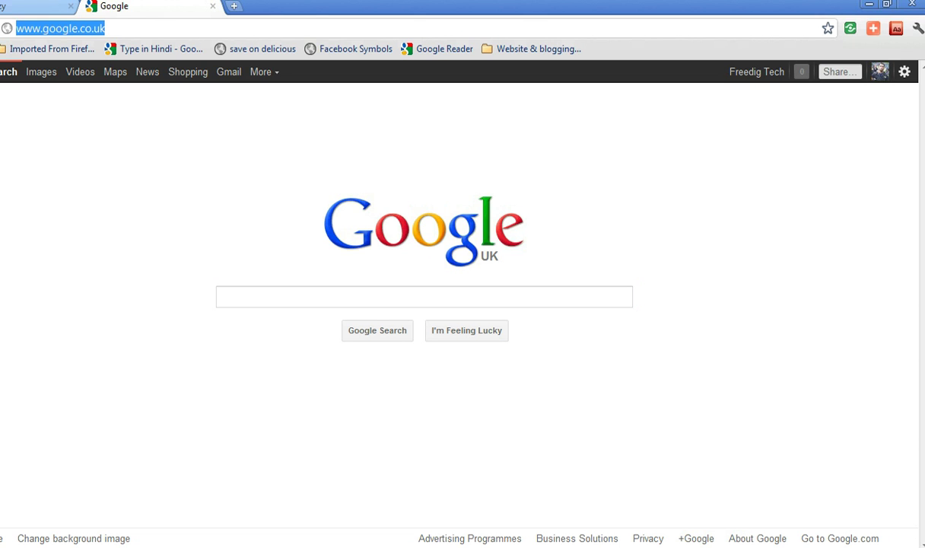
key(alt+Tab)
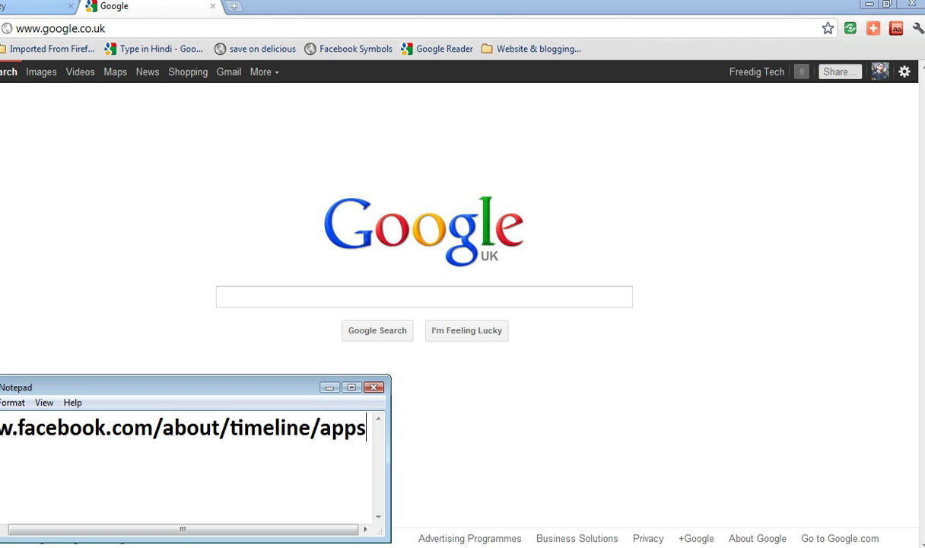
key(shift+Home)
key(ctrl+c)
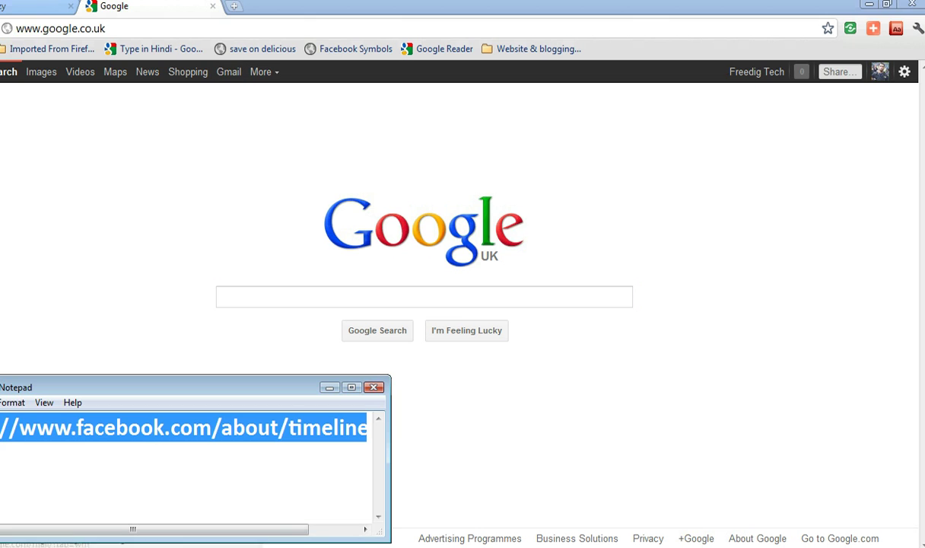
key(alt+Tab)
key(ctrl+v)
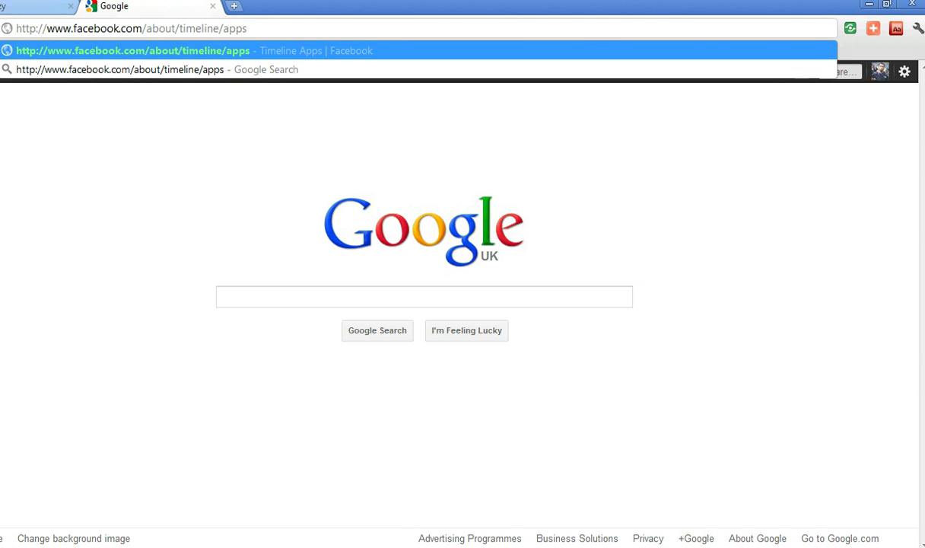
key(Return)
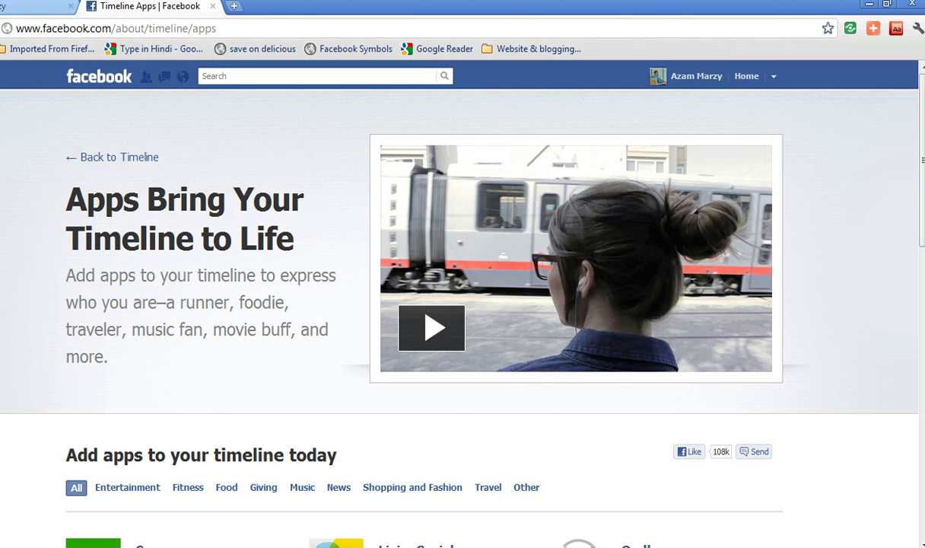
Browse the first four pages of the timeline app gallery and return to its first page
scroll(462, 304, down, 2)
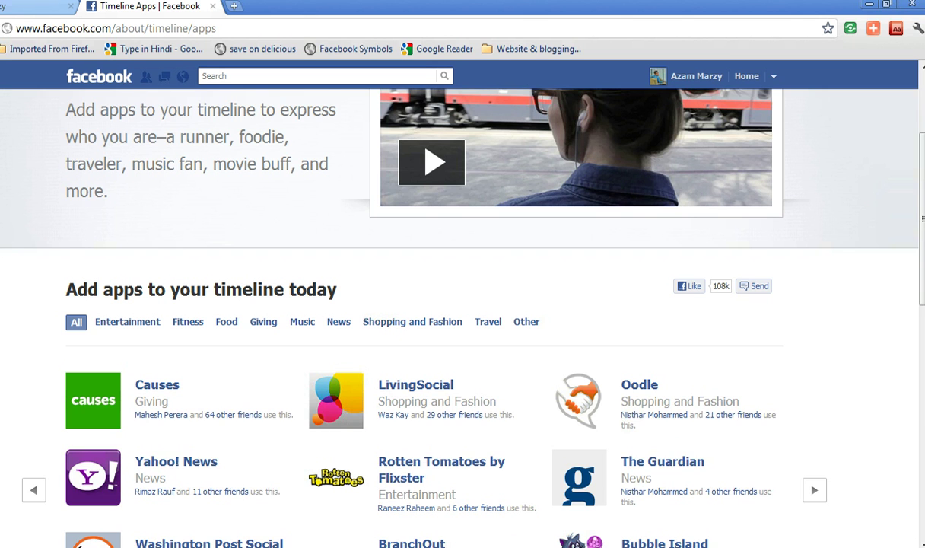
scroll(463, 305, down, 2)
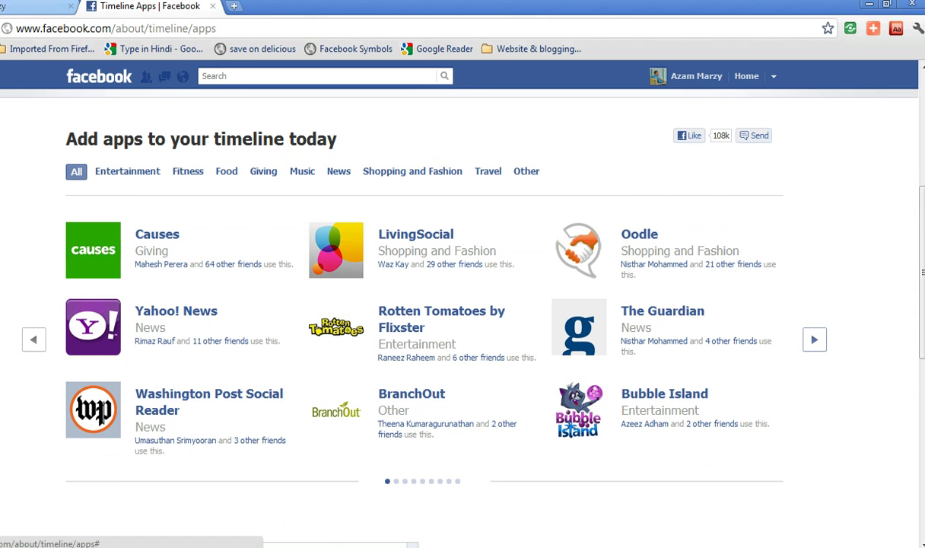
click(814, 339)
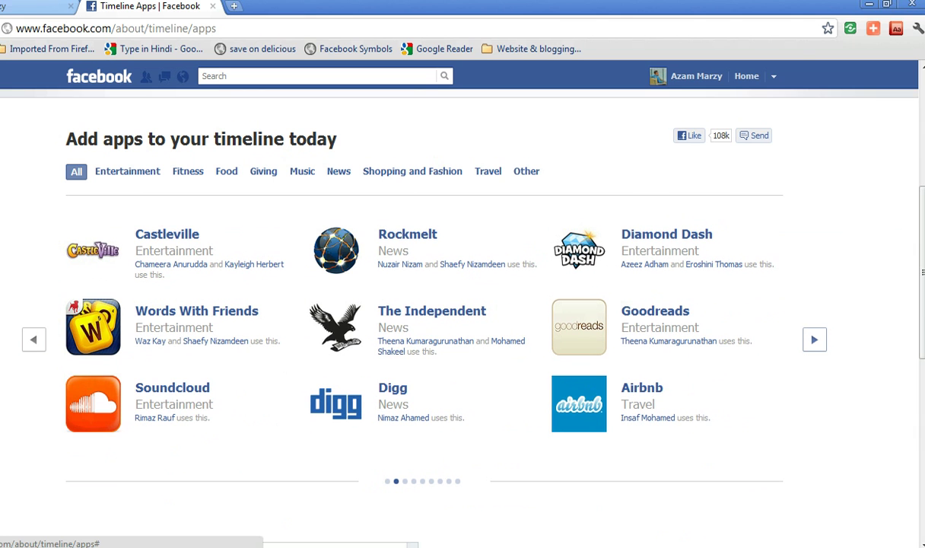
click(814, 339)
click(814, 339)
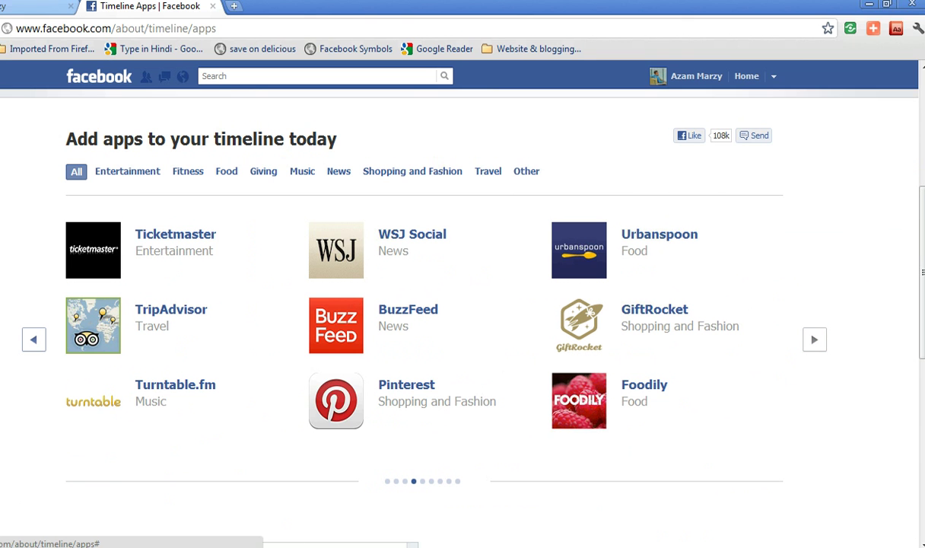
click(34, 340)
click(34, 339)
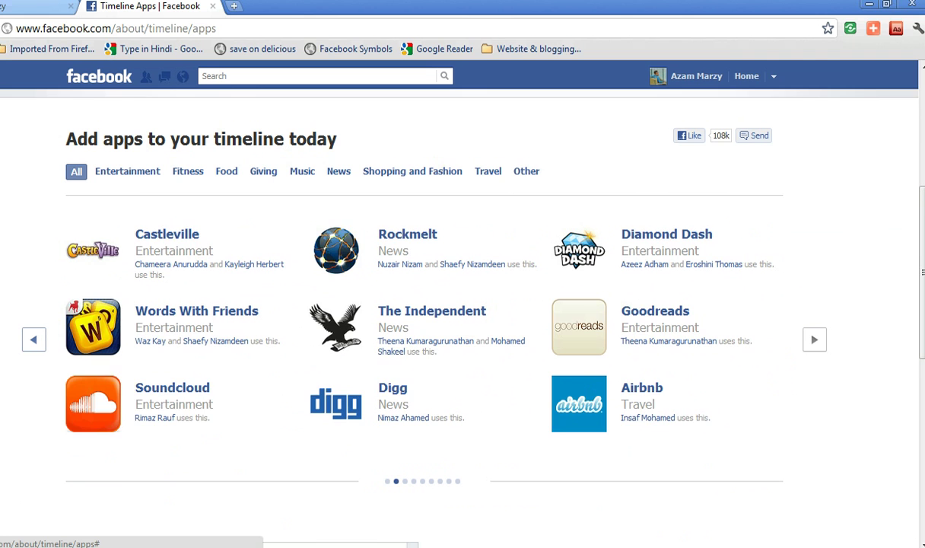
click(33, 339)
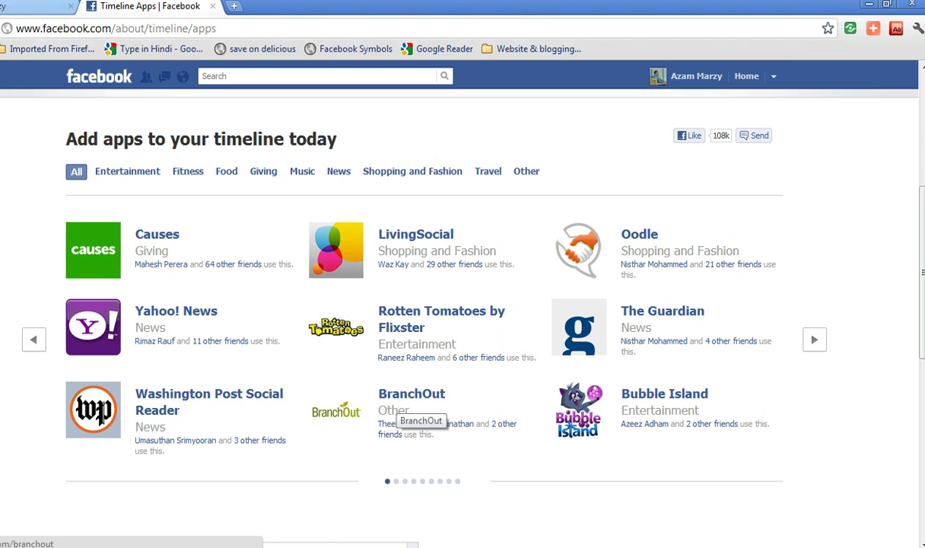
Open the BranchOut app from the gallery and sign up for it with the Facebook account
click(404, 400)
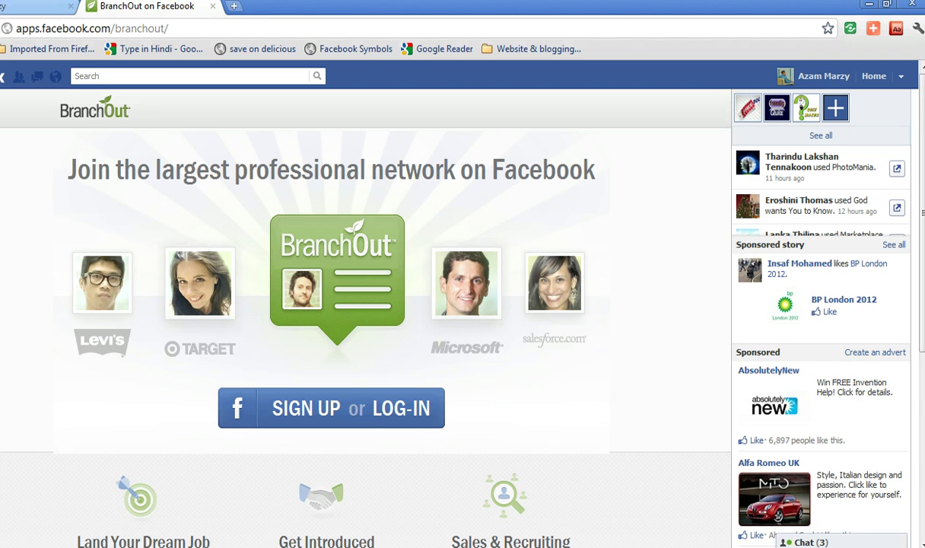
scroll(365, 304, down, 1)
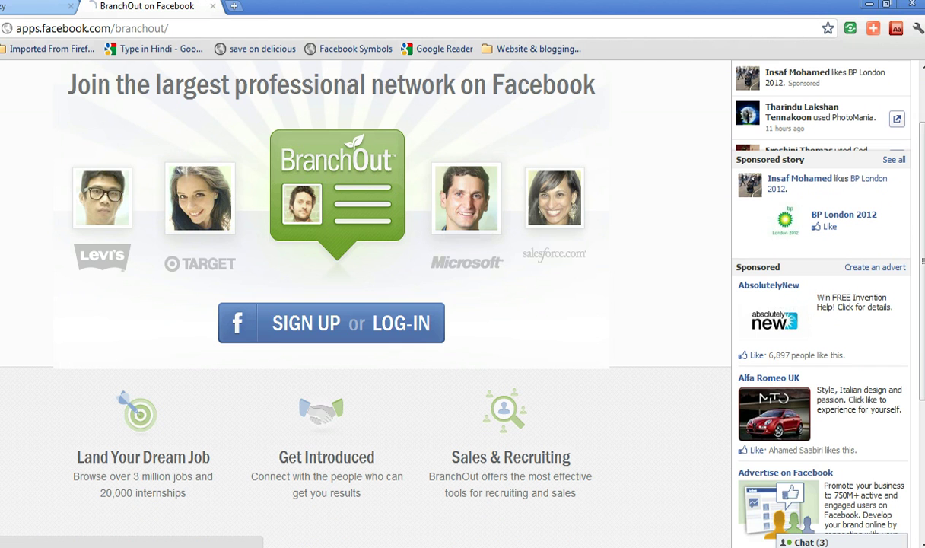
click(331, 323)
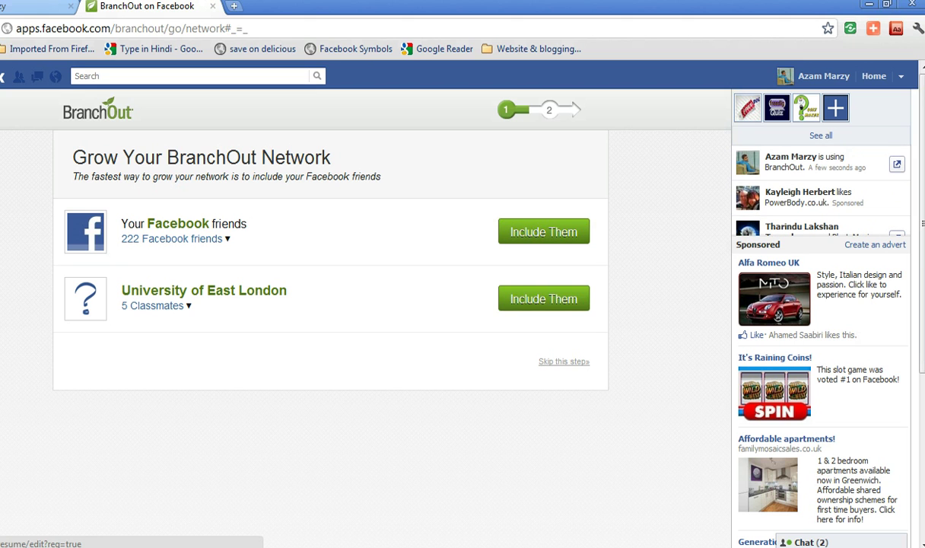
Skip BranchOut's network-growing step and its professional profile form
click(564, 362)
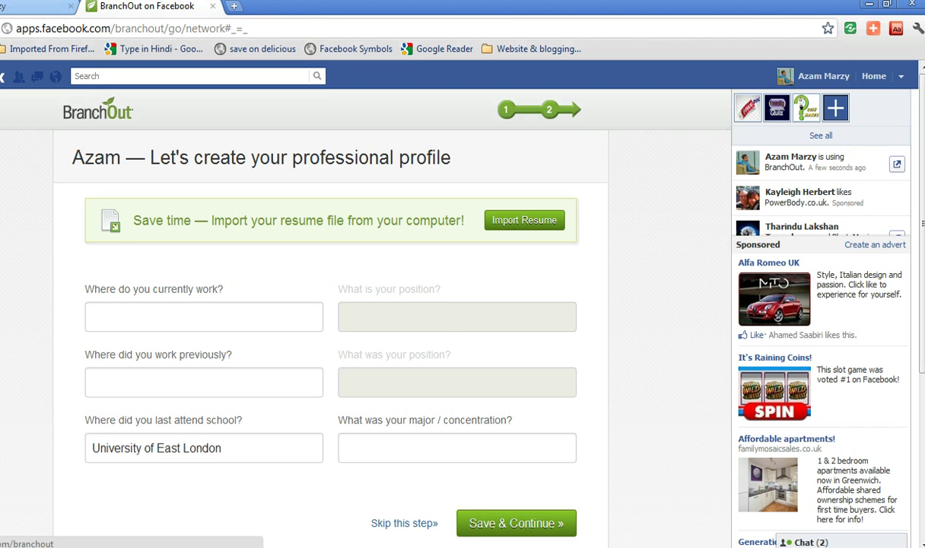
scroll(365, 304, down, 2)
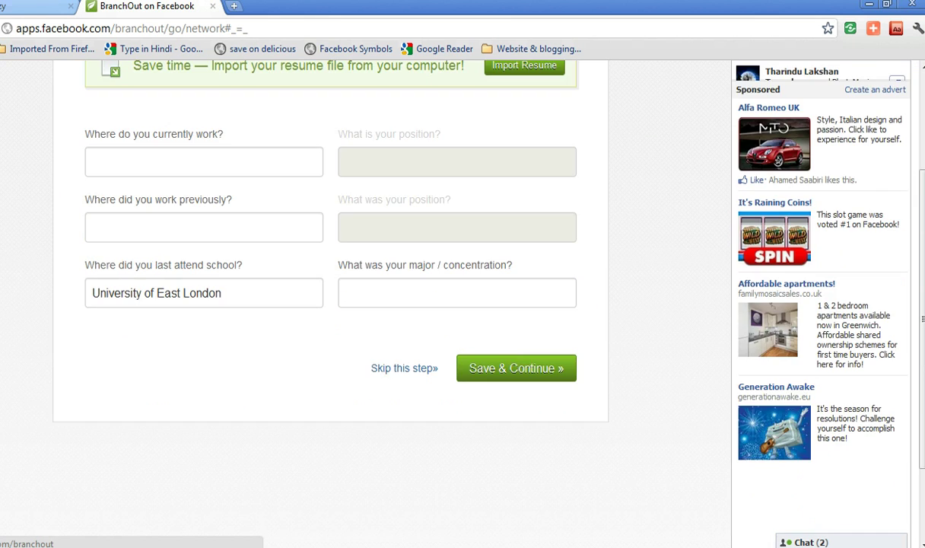
scroll(366, 304, up, 2)
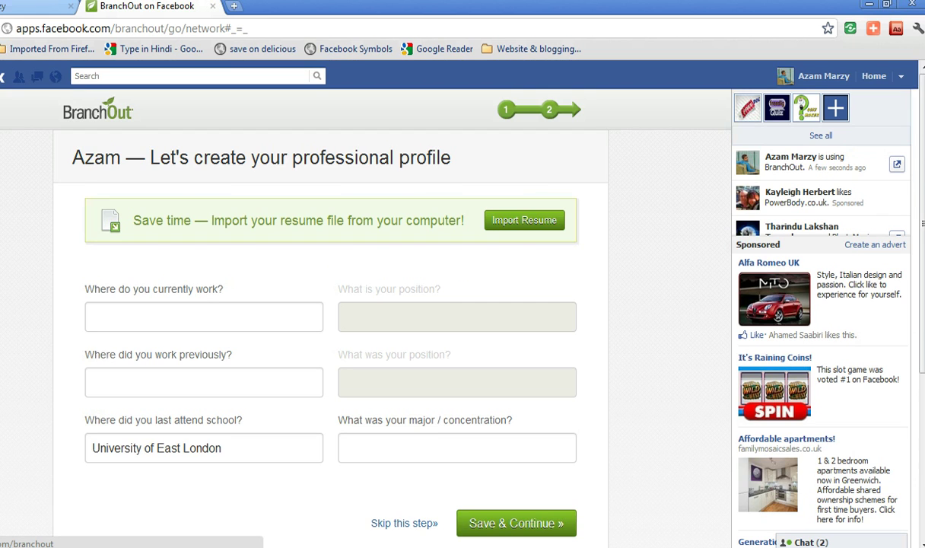
scroll(366, 305, down, 2)
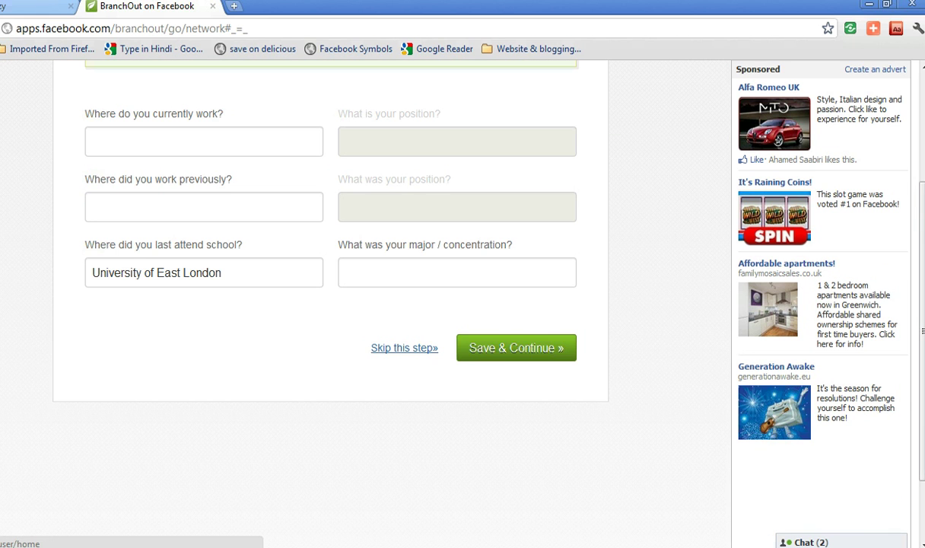
click(404, 348)
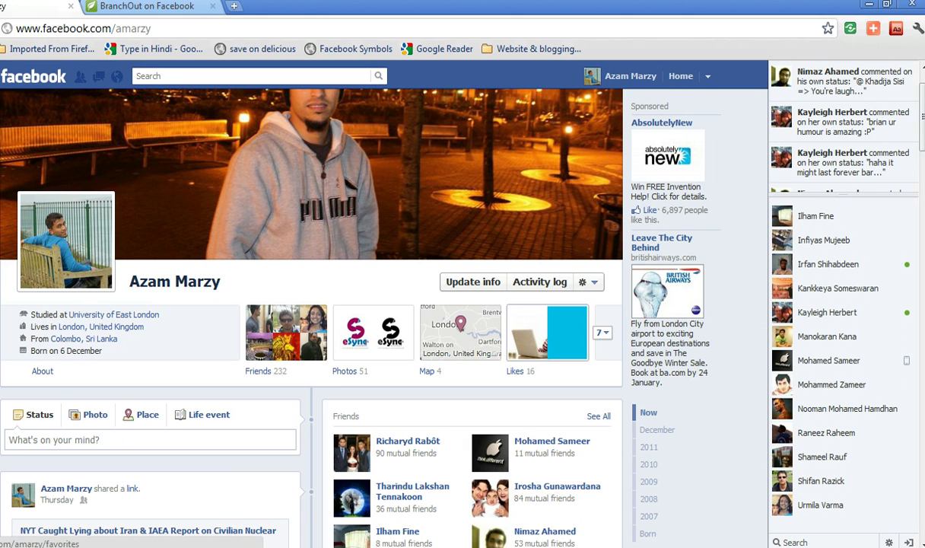
From the Facebook profile, go to the account's app settings and open BranchOut's entry for editing
scroll(532, 335, down, 3)
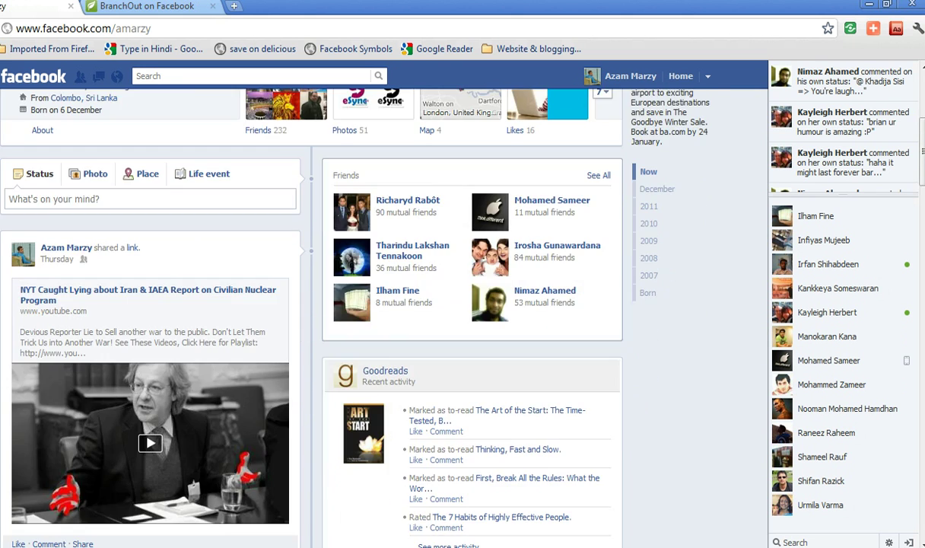
scroll(311, 318, up, 4)
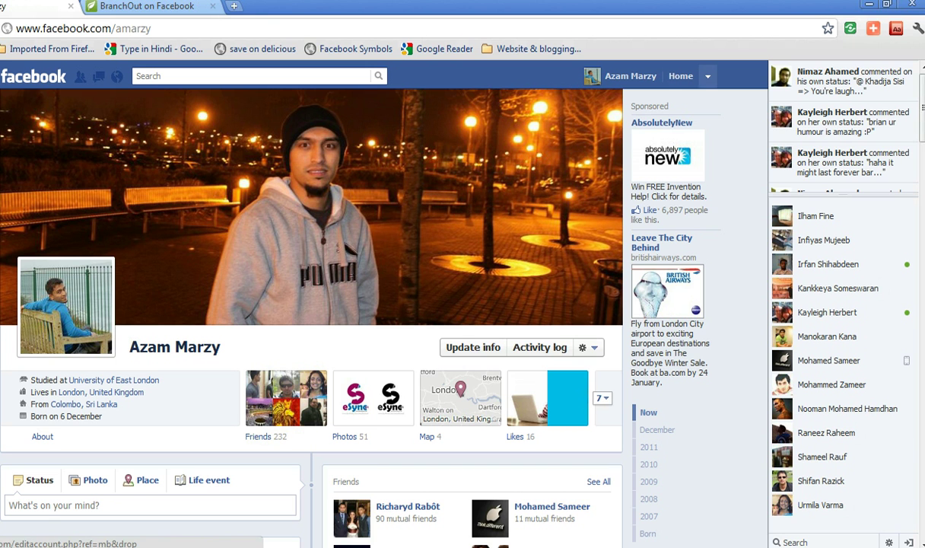
scroll(533, 221, down, 1)
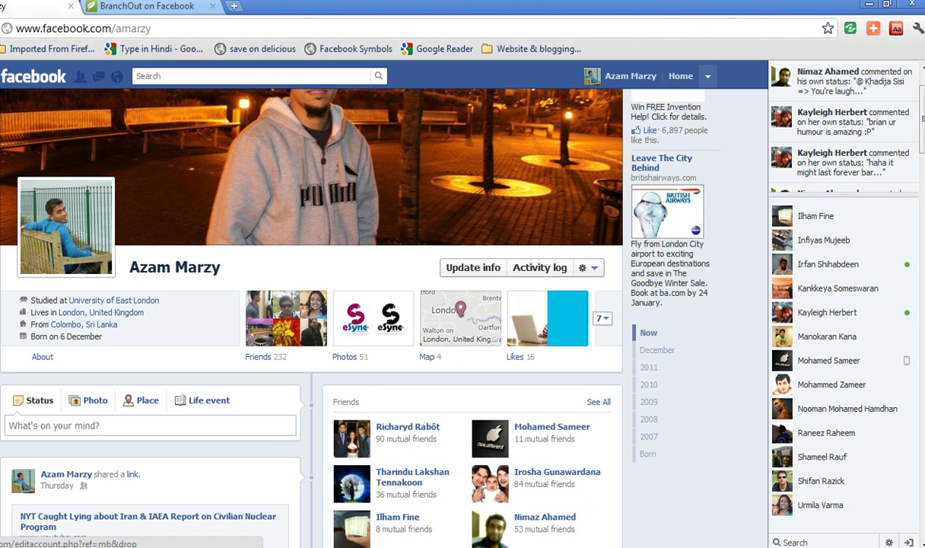
click(707, 76)
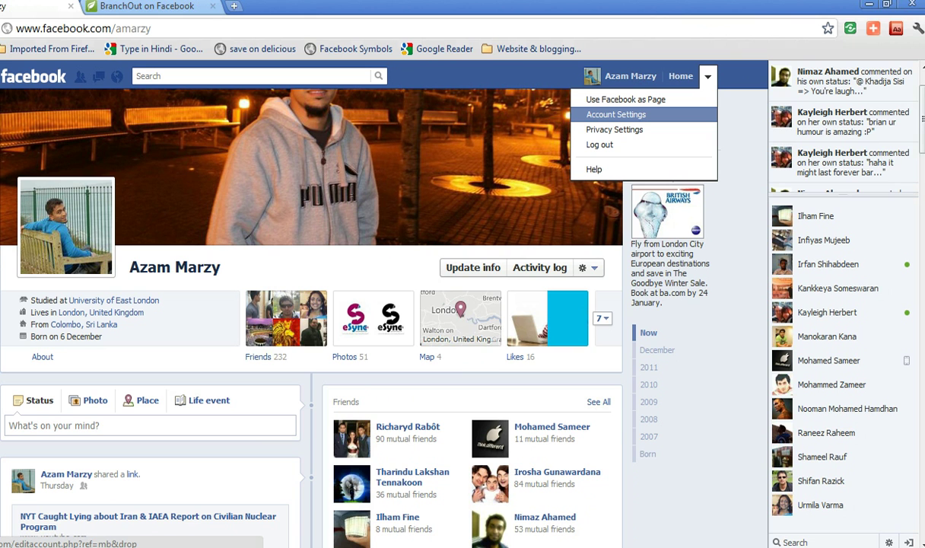
click(617, 114)
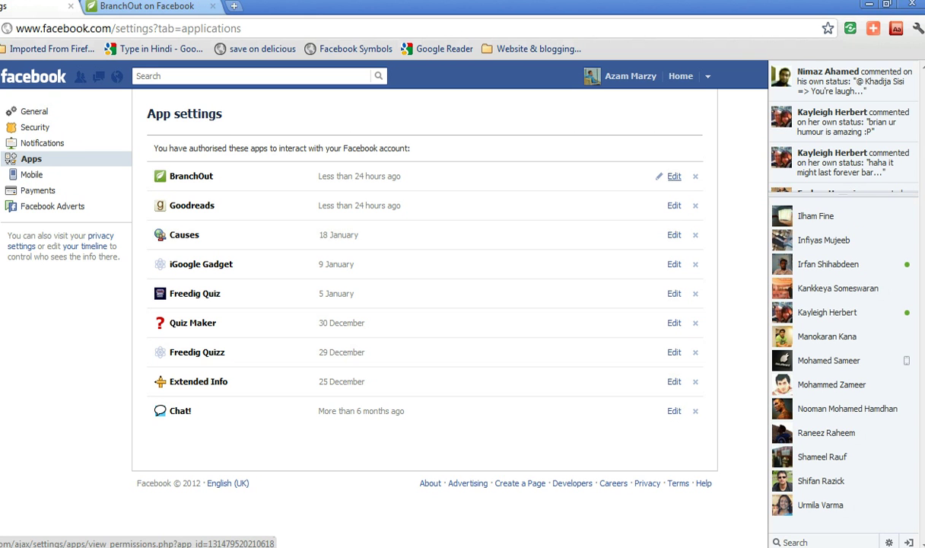
click(674, 176)
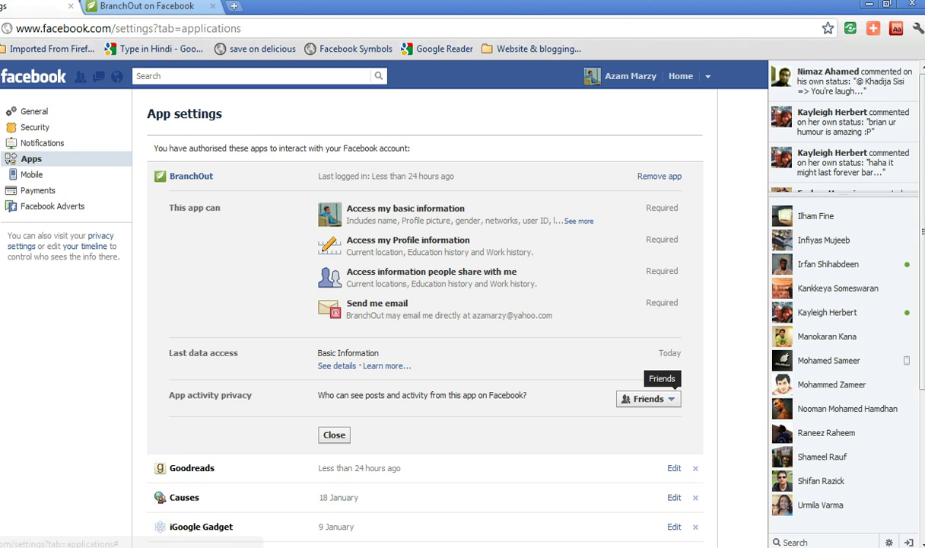
Set BranchOut's app activity privacy to Only me
click(647, 398)
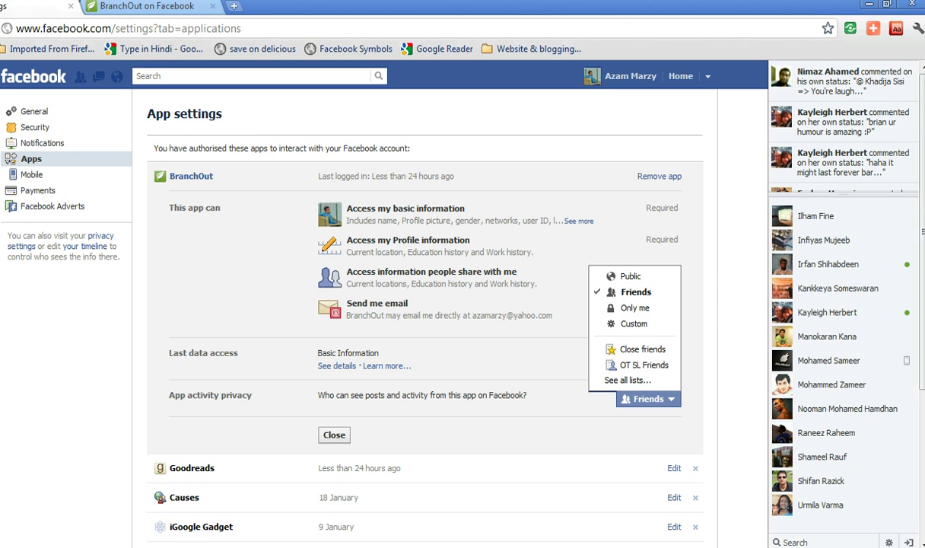
key(Escape)
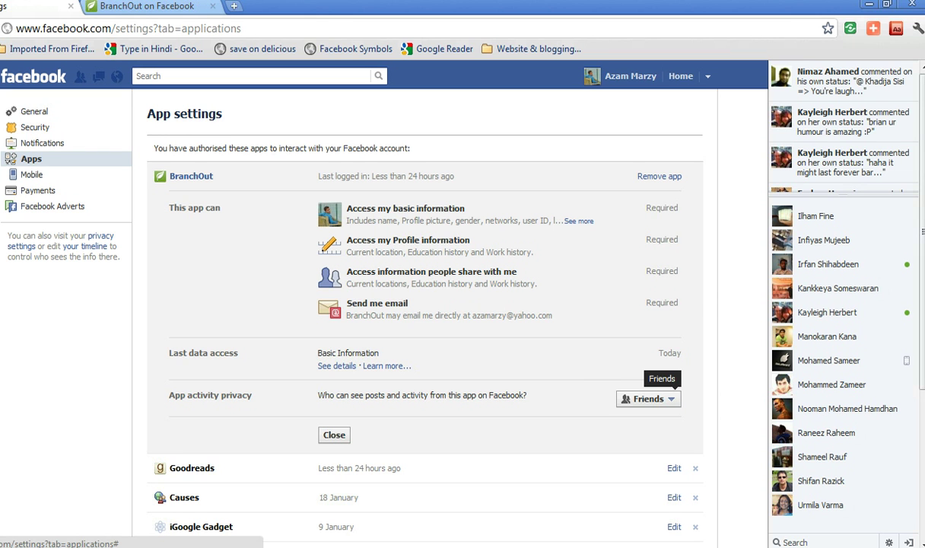
click(646, 398)
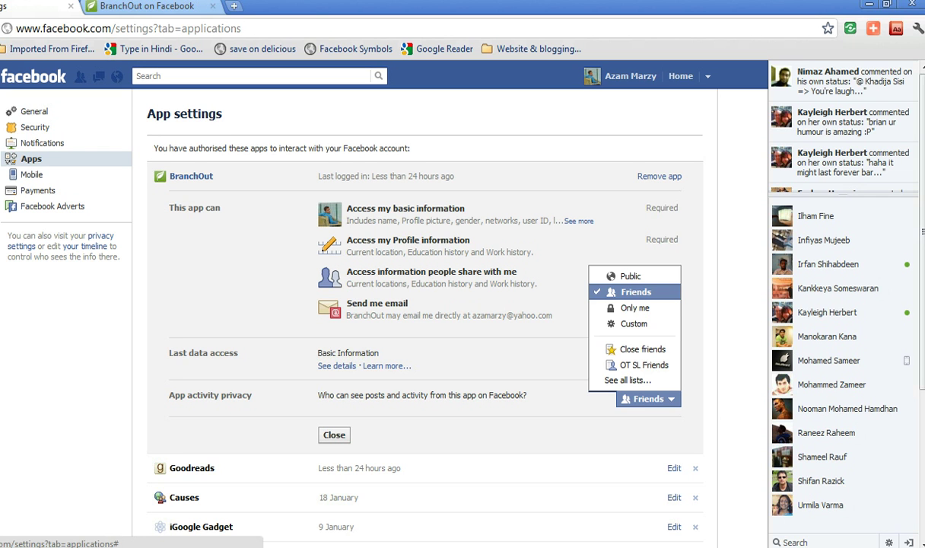
click(634, 307)
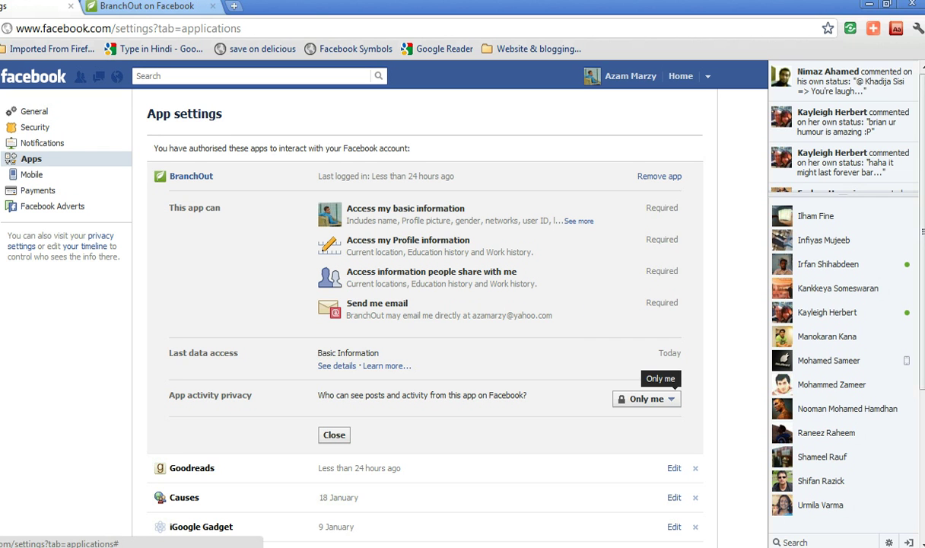
Set BranchOut's app activity privacy to Friends and close its settings
click(647, 399)
click(633, 292)
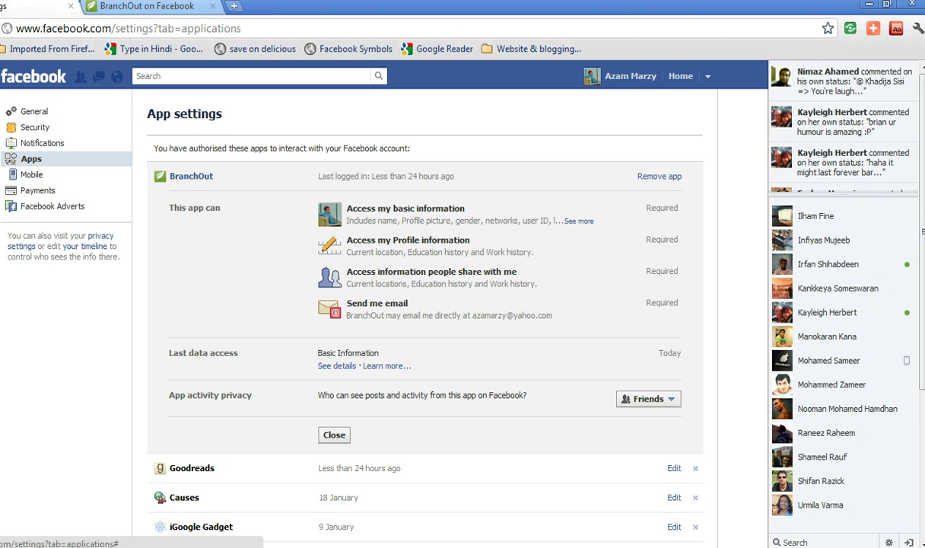
scroll(669, 315, down, 3)
scroll(669, 314, up, 3)
click(334, 434)
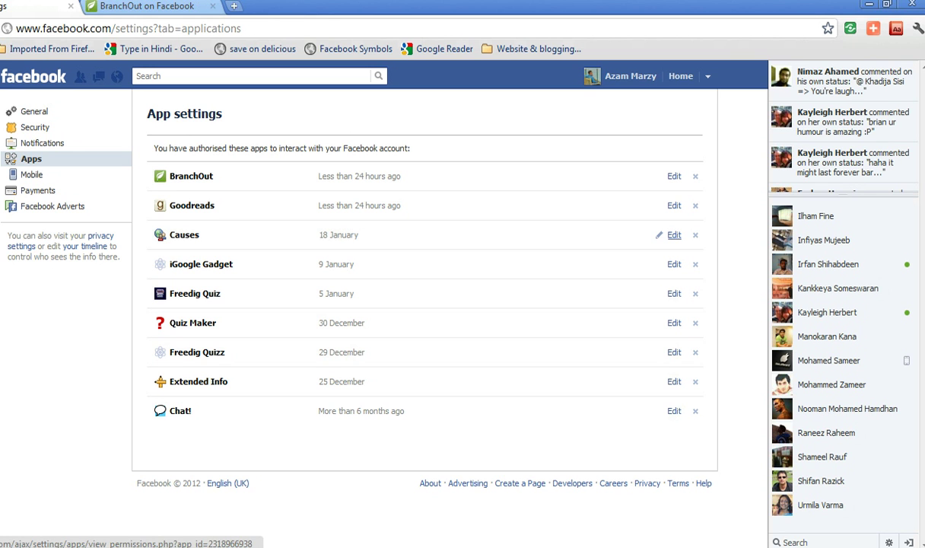
Return to the account's own profile timeline and view its upper sections
click(630, 76)
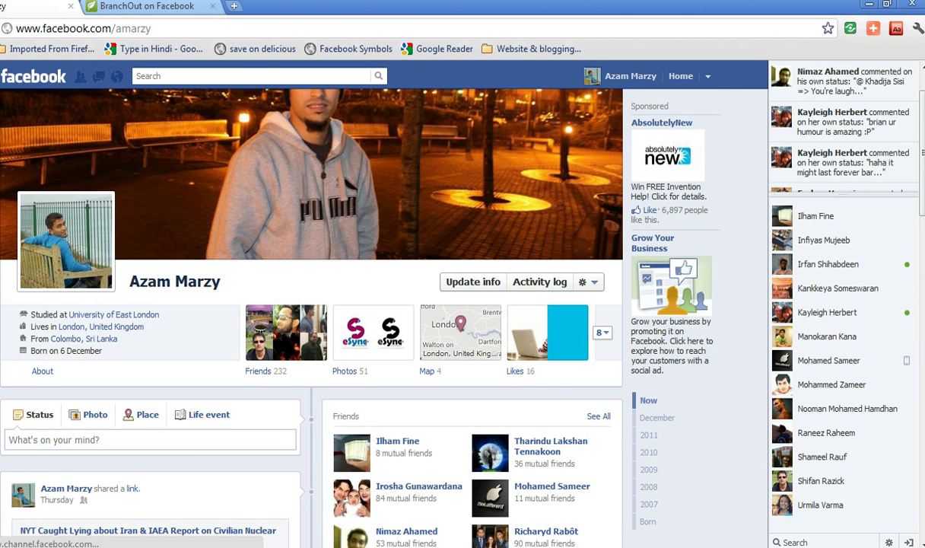
scroll(373, 259, down, 1)
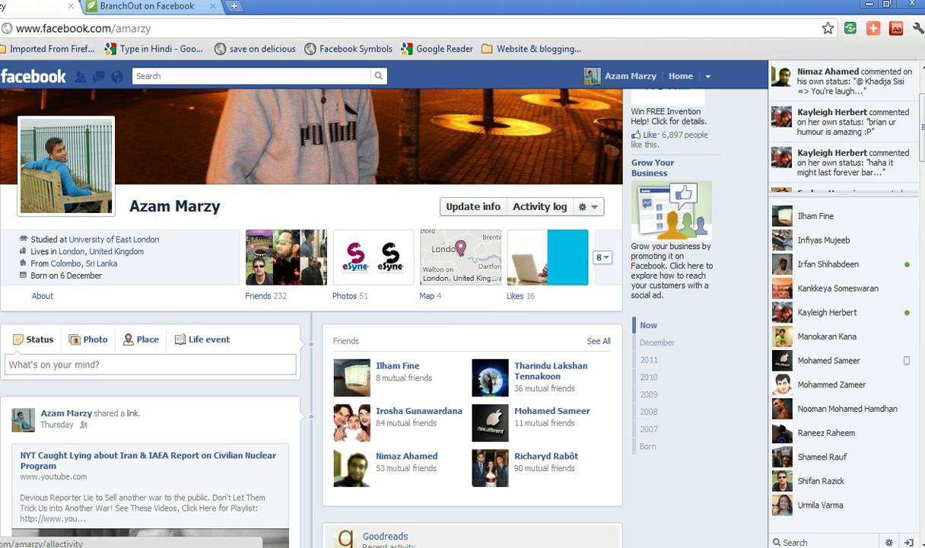
Open the profile's activity log and filter it to show only Goodreads activity
click(539, 207)
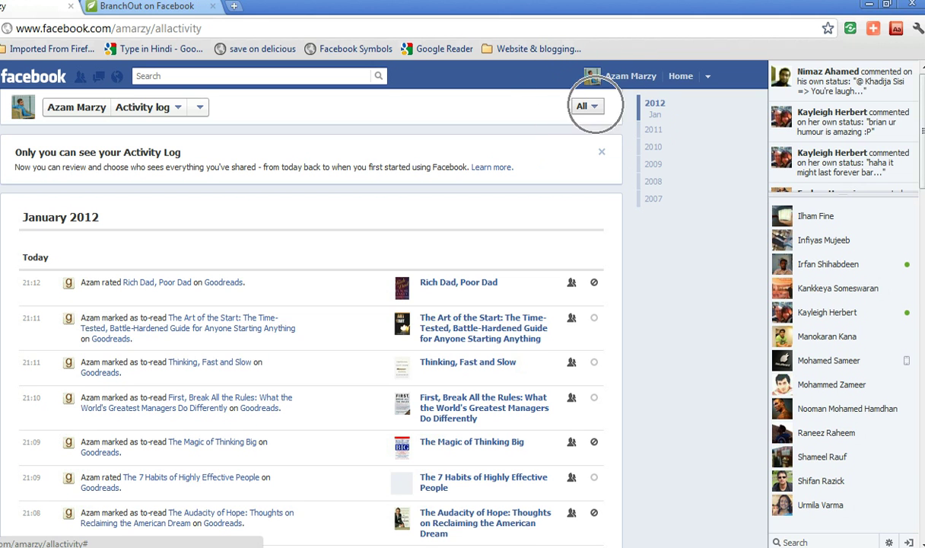
click(584, 107)
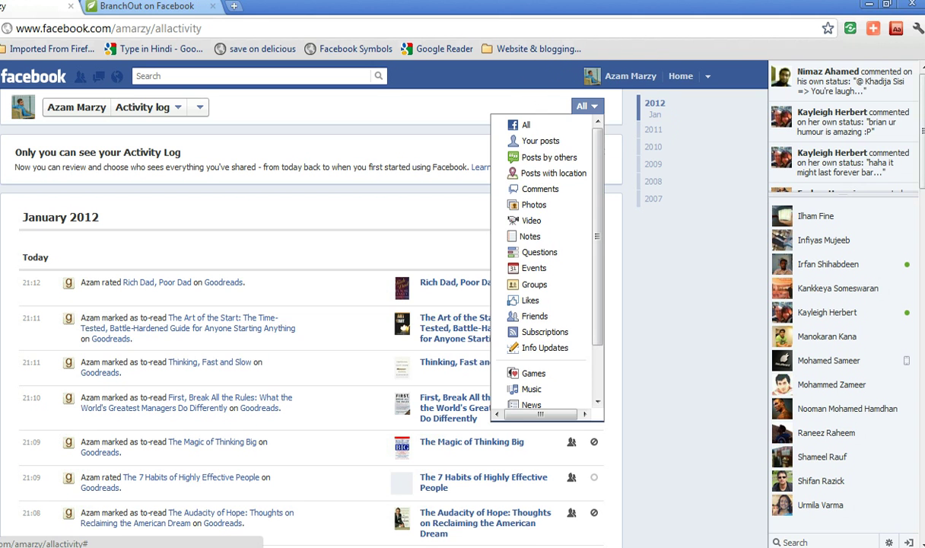
scroll(548, 266, down, 2)
scroll(548, 266, down, 1)
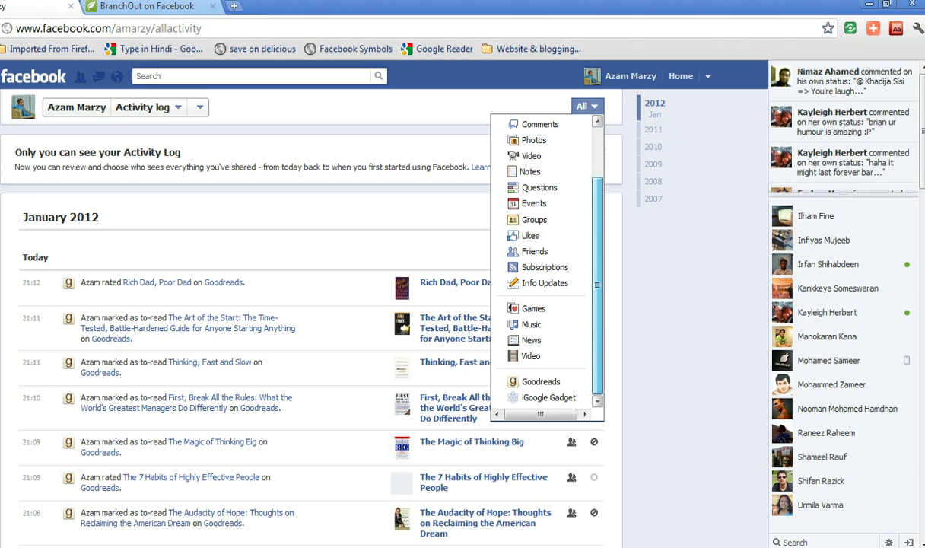
scroll(548, 267, down, 5)
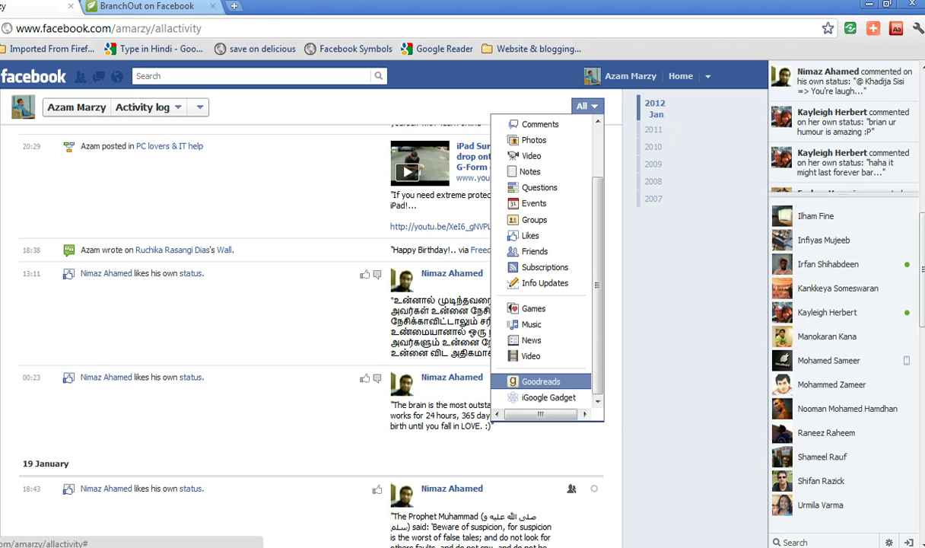
click(540, 381)
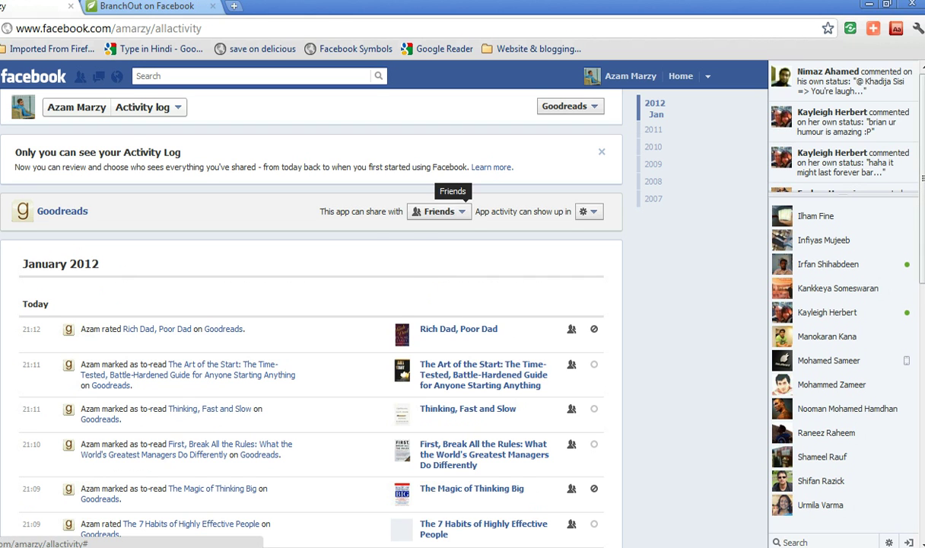
Examine the Goodreads sharing audience options and the timeline visibility options for the "The Art of the Start" entry
click(439, 212)
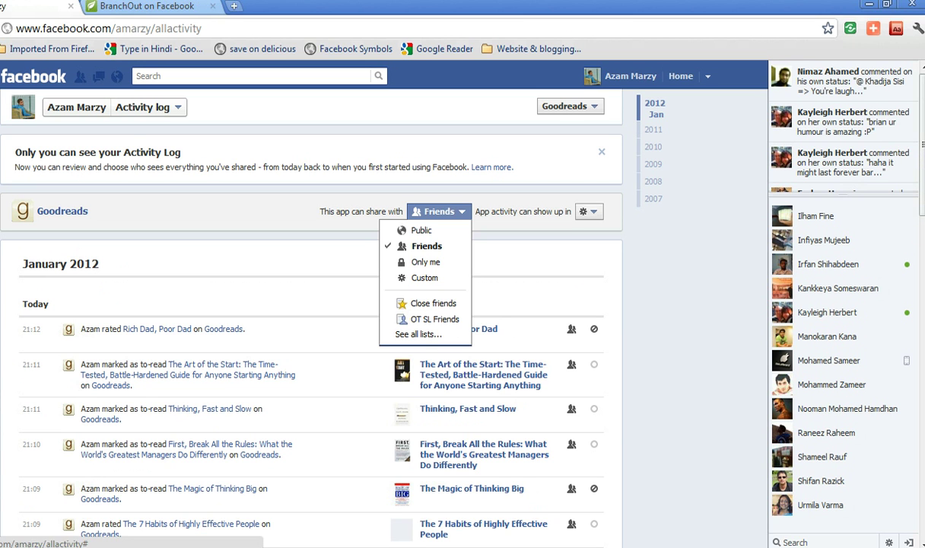
key(Escape)
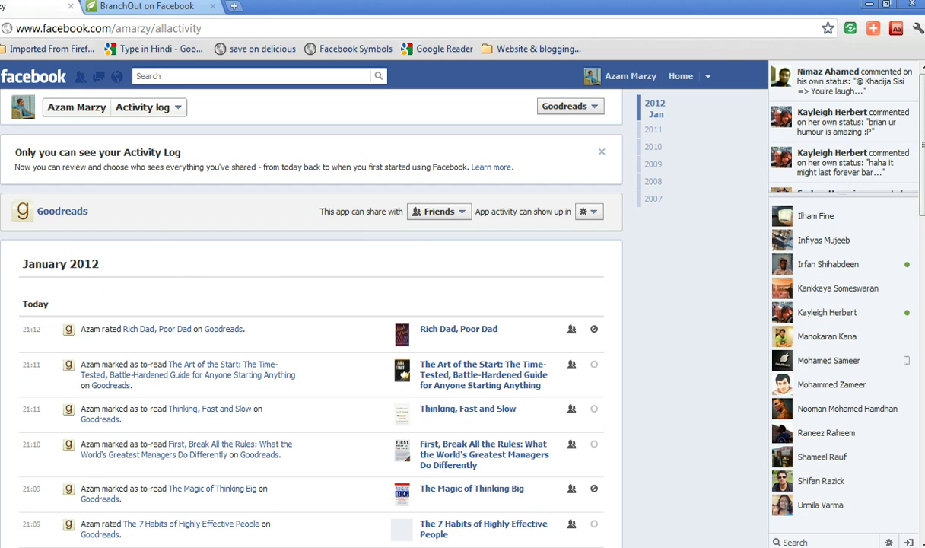
scroll(472, 280, down, 3)
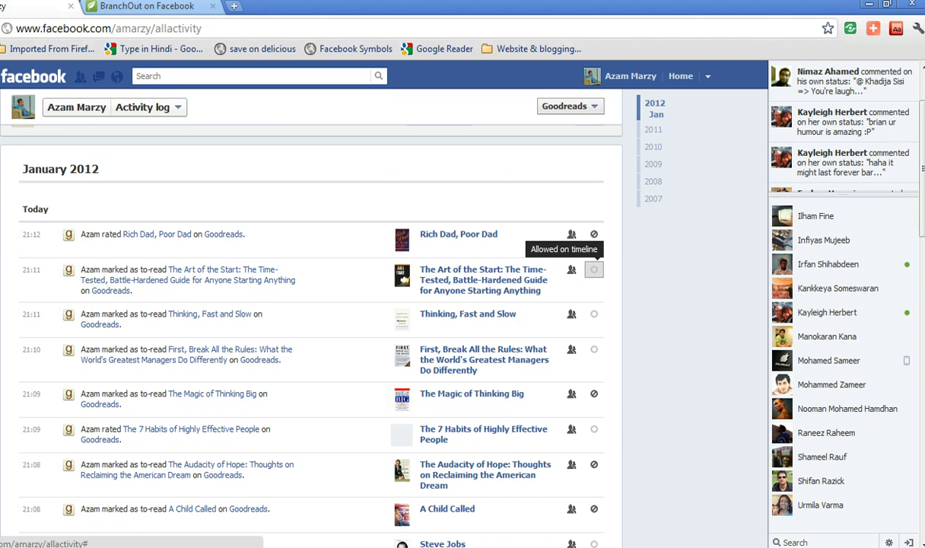
click(594, 270)
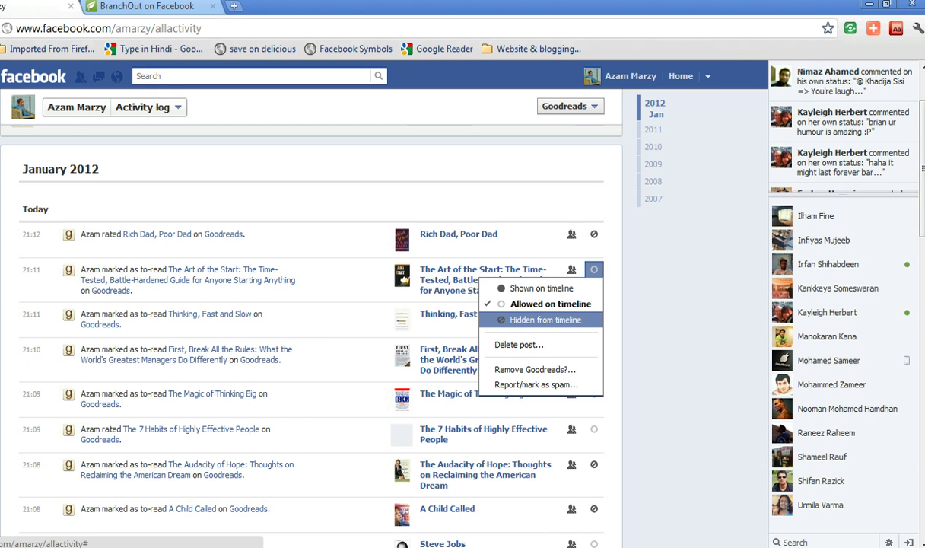
click(541, 287)
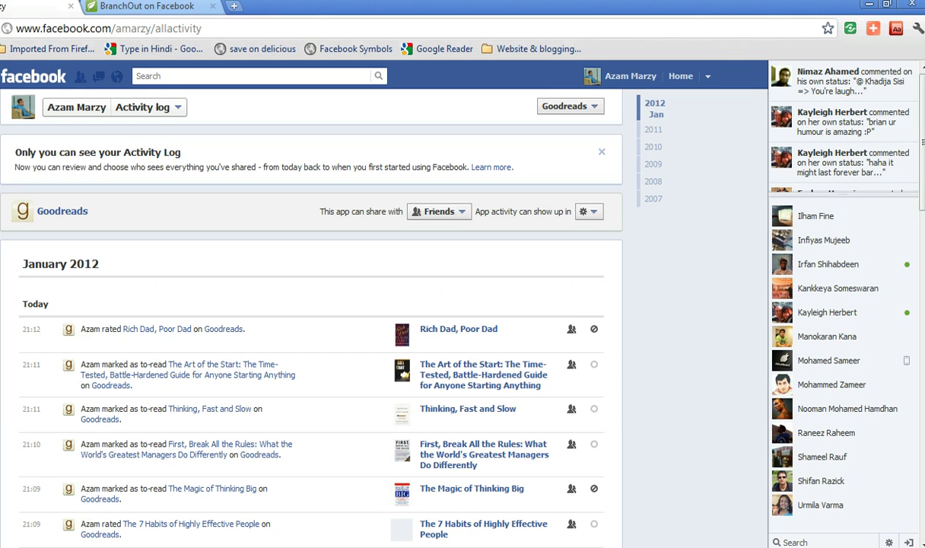
Look through the activity log's available filter categories and apps, keeping the Goodreads filter
click(564, 106)
scroll(564, 105, down, 2)
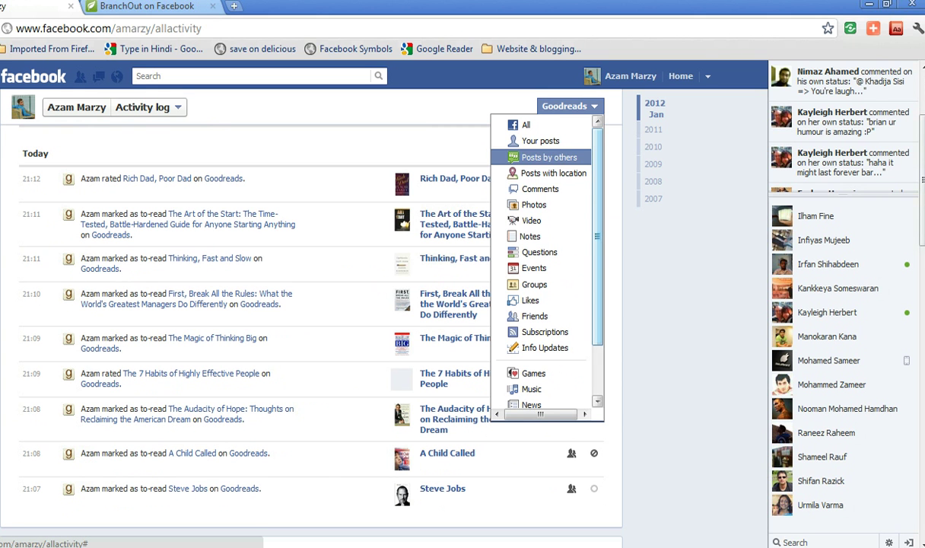
scroll(548, 157, down, 2)
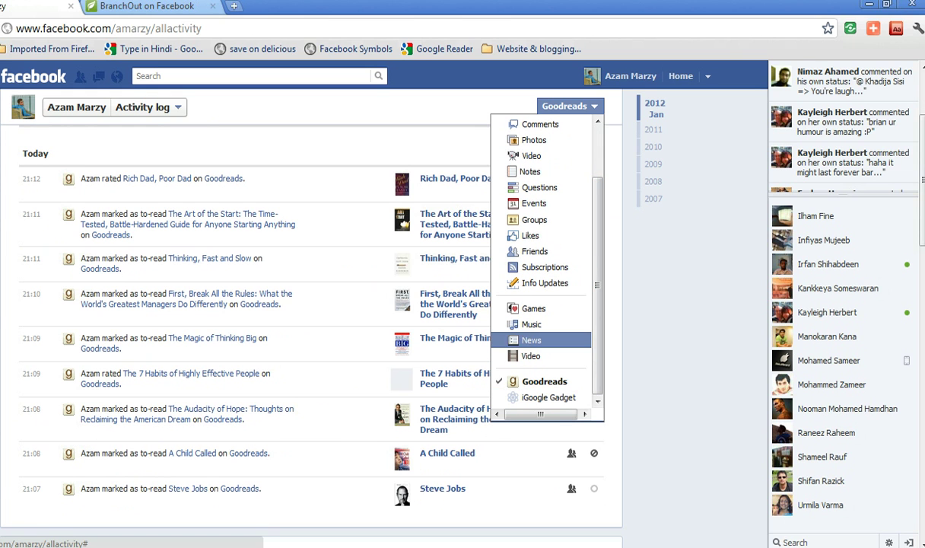
scroll(531, 324, up, 2)
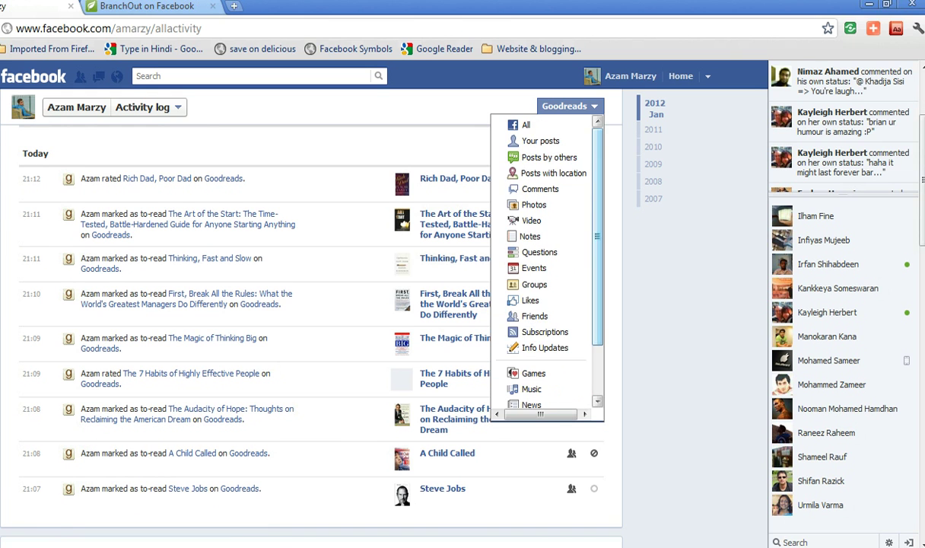
key(Escape)
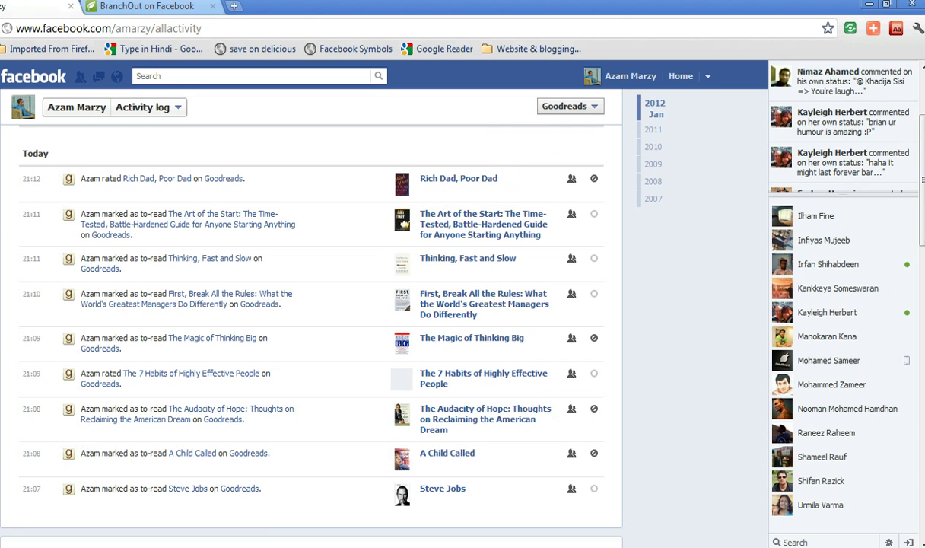